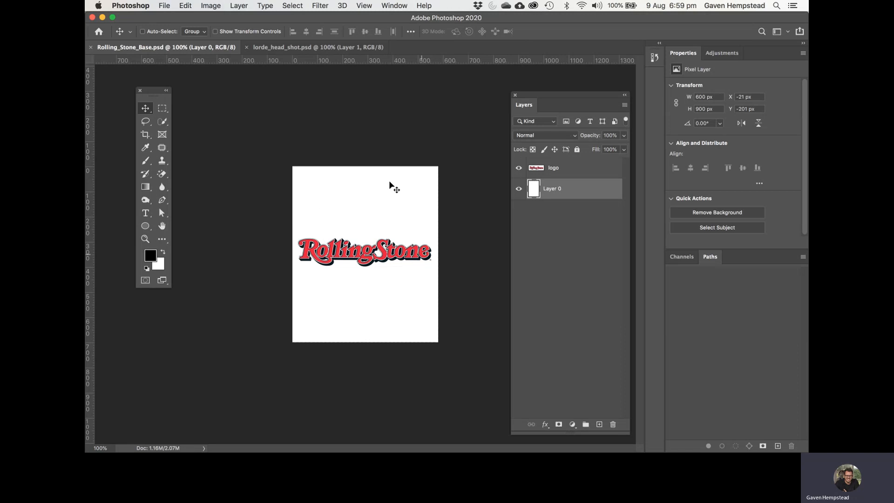
In lorde_head_shot.psd, create an automatic selection of the woman with Select Subject
{"action": "left_click", "coordinate": [289, 48]}
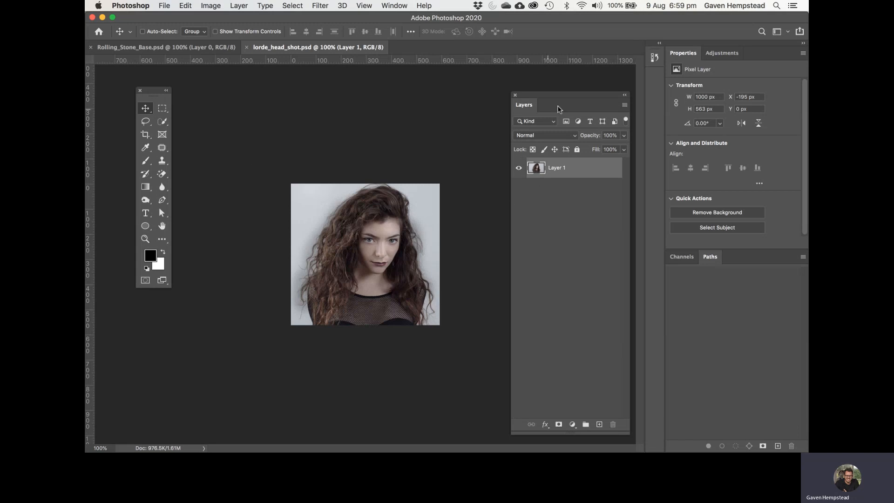
{"action": "left_click_drag", "start_coordinate": [549, 97], "coordinate": [551, 88]}
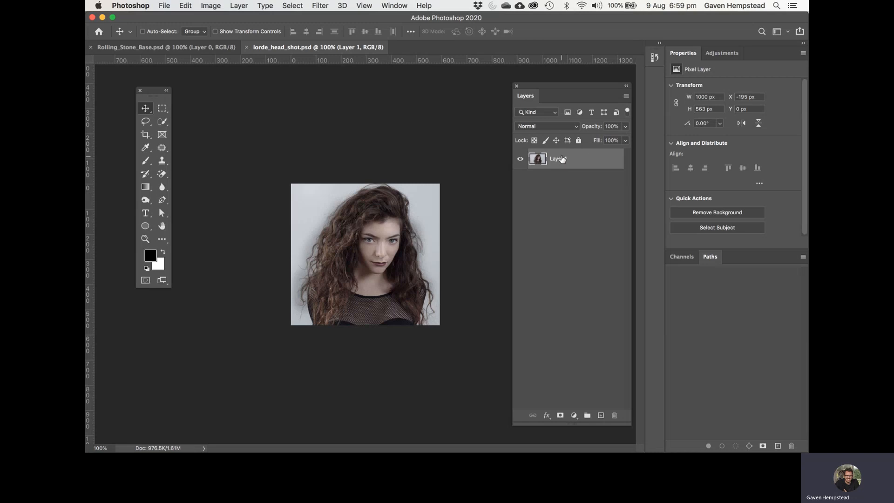
{"action": "left_click", "coordinate": [163, 123]}
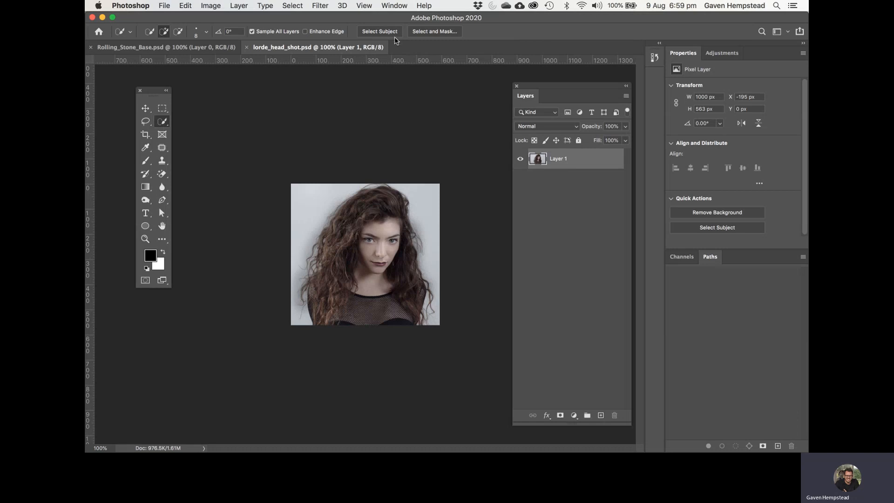
{"action": "left_click", "coordinate": [375, 32]}
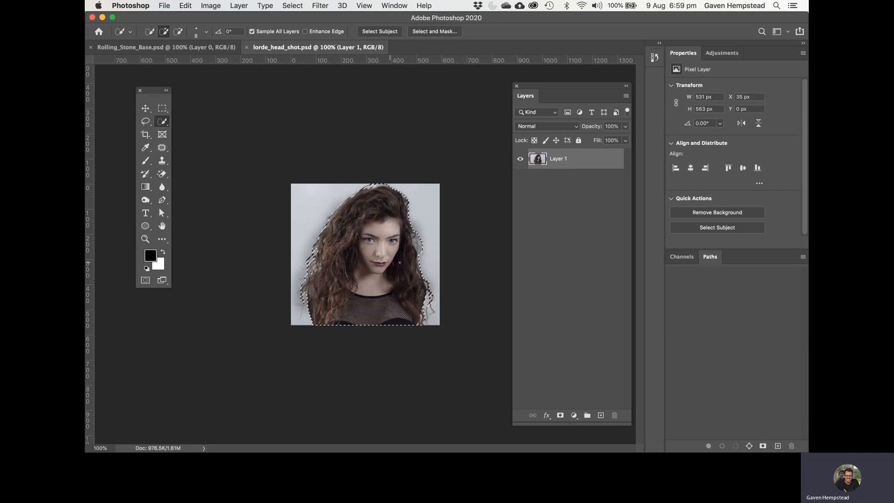
{"action": "key", "text": "super+plus"}
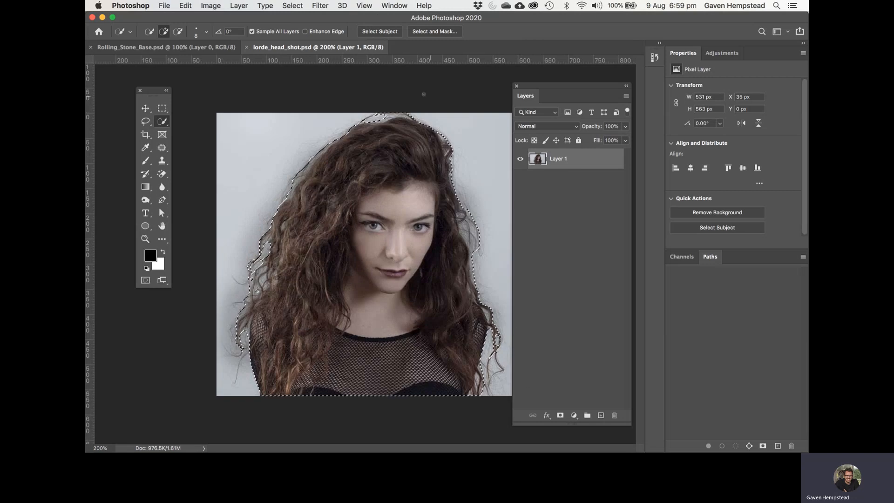
In Select and Mask with Overlay view, refine the selection by brushing along the hair edges on both sides and the crown with the Refine Edge Brush
{"action": "left_click", "coordinate": [432, 31]}
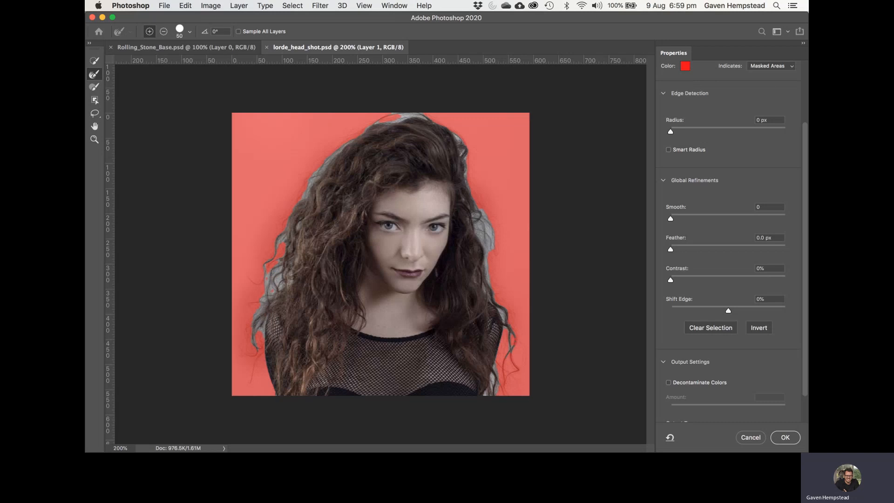
{"action": "scroll", "coordinate": [804, 140], "scroll_direction": "up", "scroll_amount": 5}
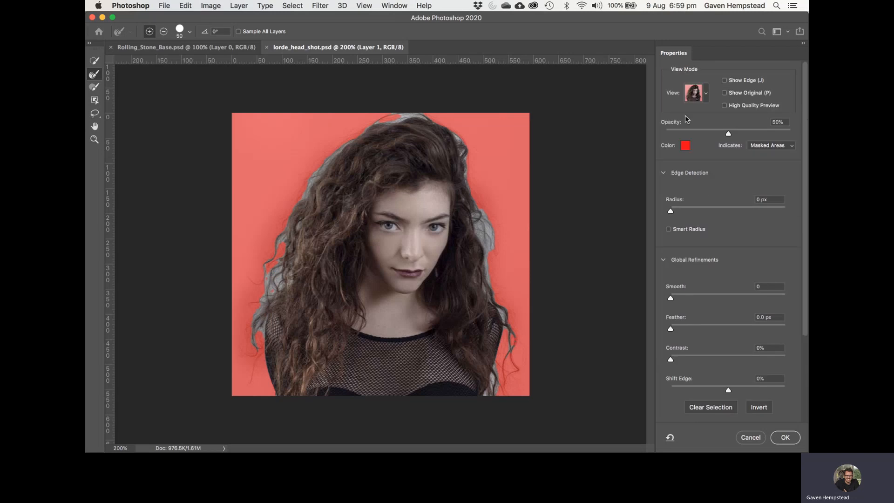
{"action": "left_click", "coordinate": [706, 96]}
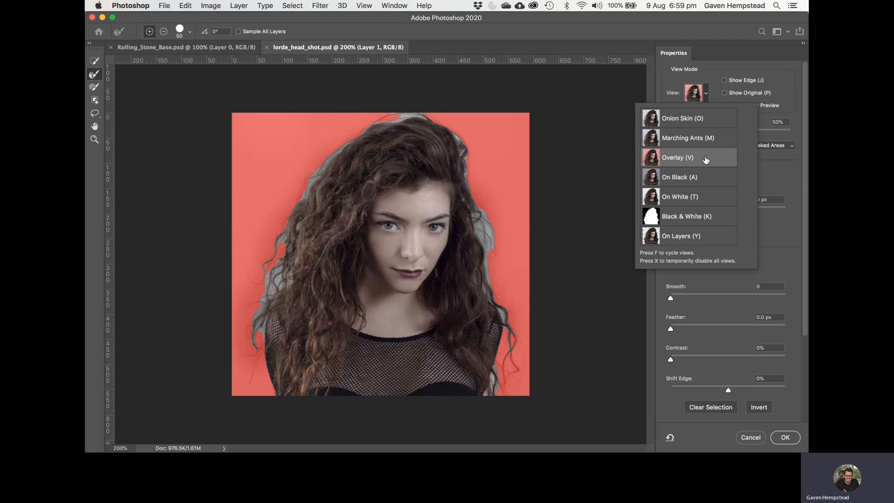
{"action": "left_click", "coordinate": [95, 74]}
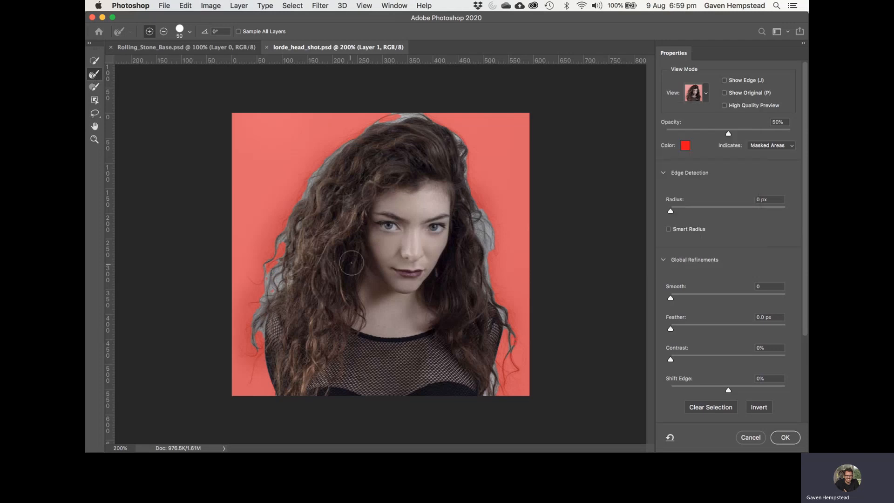
{"action": "left_click_drag", "start_coordinate": [281, 261], "coordinate": [263, 333]}
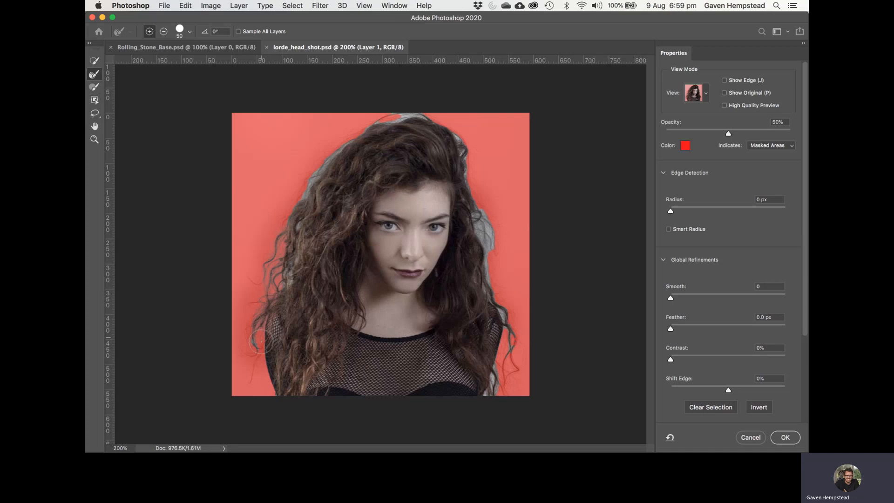
{"action": "mouse_move", "coordinate": [314, 177]}
{"action": "left_mouse_down"}
{"action": "mouse_move", "coordinate": [363, 124]}
{"action": "mouse_move", "coordinate": [396, 112]}
{"action": "mouse_move", "coordinate": [422, 122]}
{"action": "left_mouse_up"}
{"action": "left_click_drag", "start_coordinate": [487, 223], "coordinate": [496, 267]}
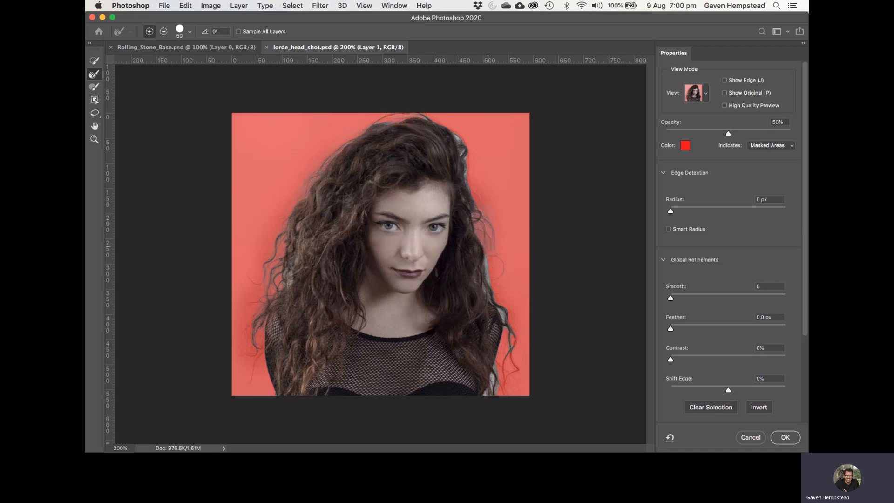
{"action": "left_click_drag", "start_coordinate": [497, 326], "coordinate": [497, 399]}
Inspect the refined hair edges in Black & White view and return to Overlay view
{"action": "left_click", "coordinate": [704, 97]}
{"action": "left_click", "coordinate": [675, 217]}
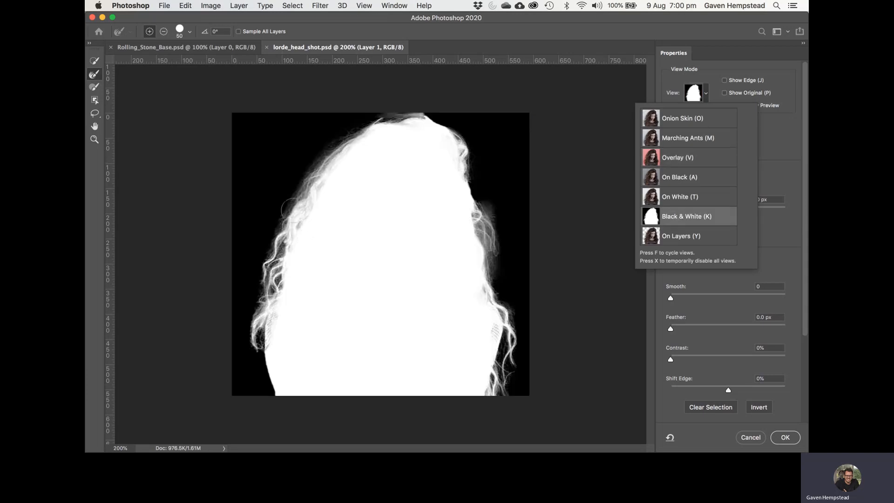
{"action": "left_click", "coordinate": [309, 175]}
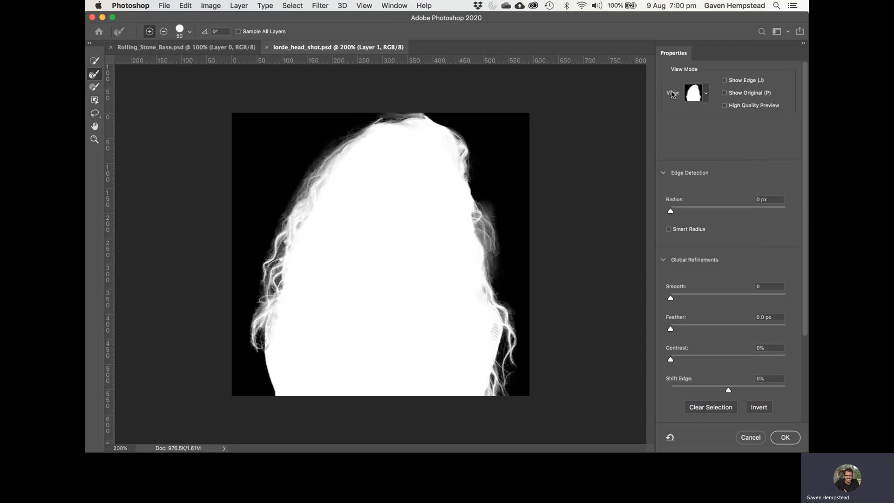
{"action": "left_click", "coordinate": [705, 97]}
{"action": "left_click", "coordinate": [680, 158]}
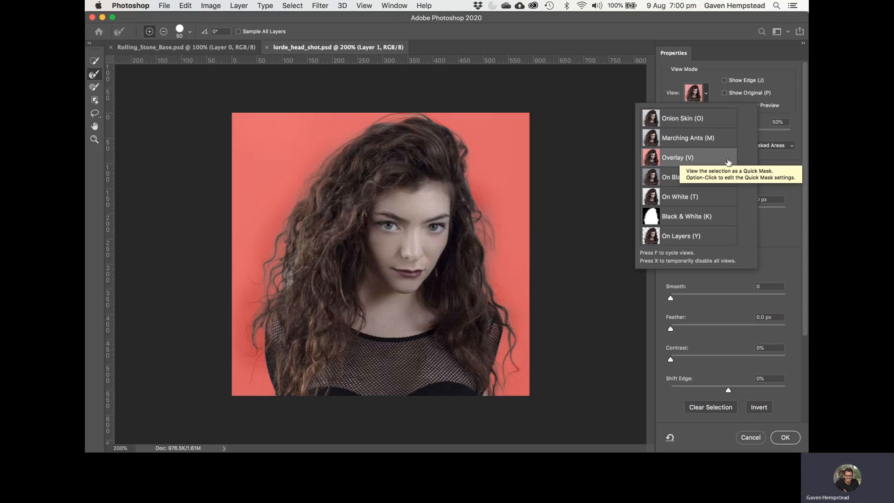
{"action": "left_click", "coordinate": [776, 239]}
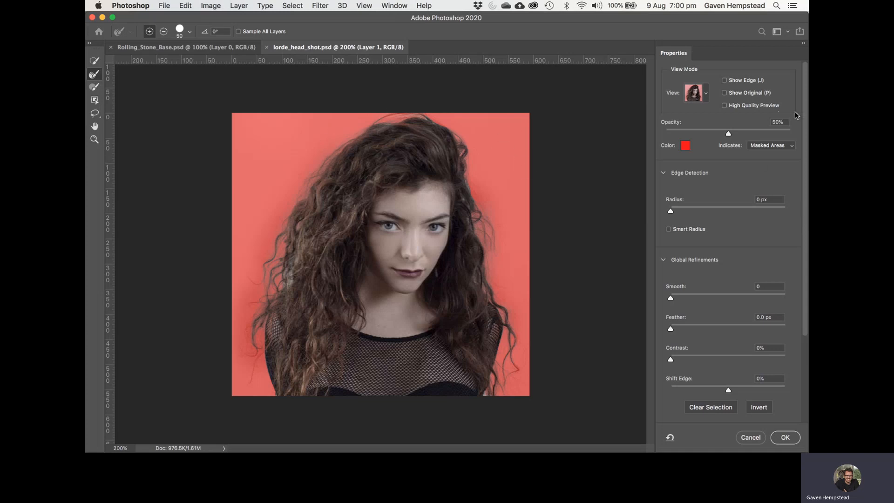
Output the refined selection as a Layer Mask to cut out the portrait
{"action": "left_click_drag", "start_coordinate": [804, 114], "coordinate": [808, 205]}
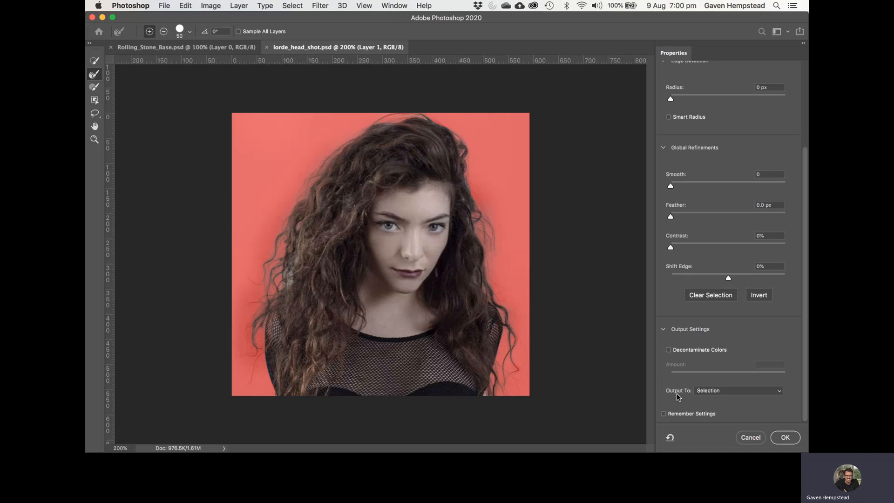
{"action": "left_click", "coordinate": [731, 390]}
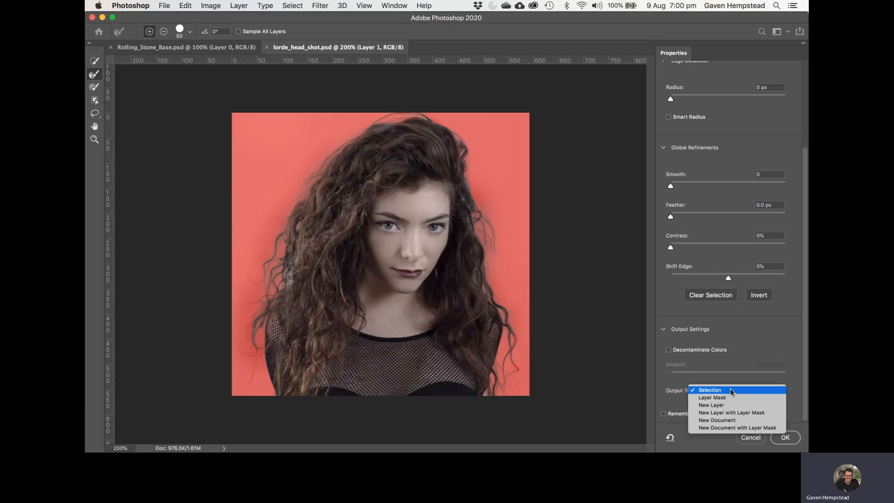
{"action": "left_click", "coordinate": [725, 398]}
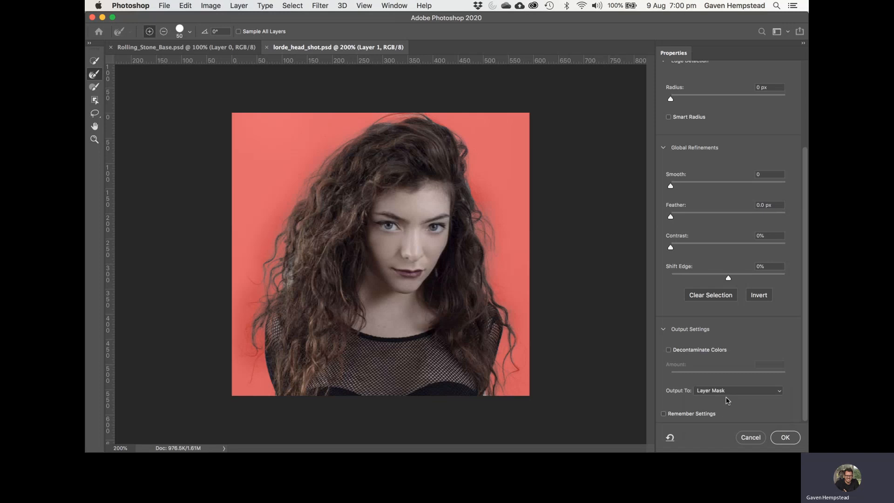
{"action": "left_click", "coordinate": [785, 437]}
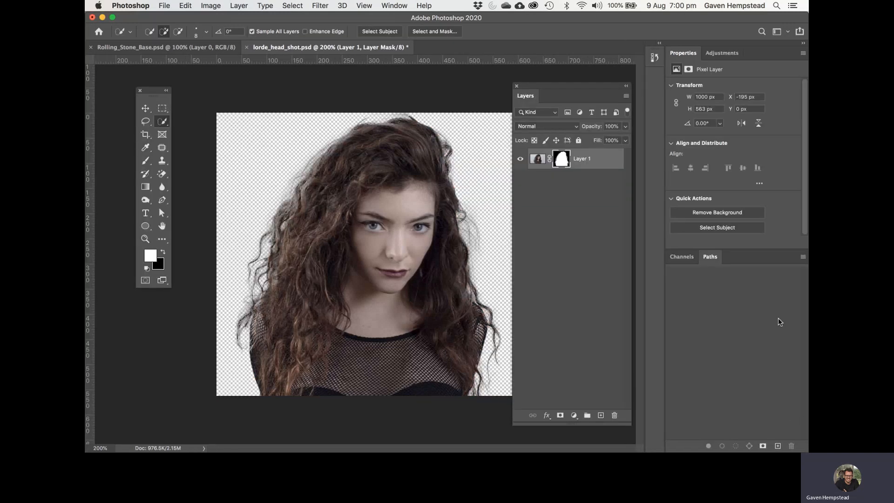
Duplicate the masked portrait layer into Rolling_Stone_Base.psd under the name Layer 1
{"action": "left_click", "coordinate": [163, 47]}
{"action": "key", "text": "x"}
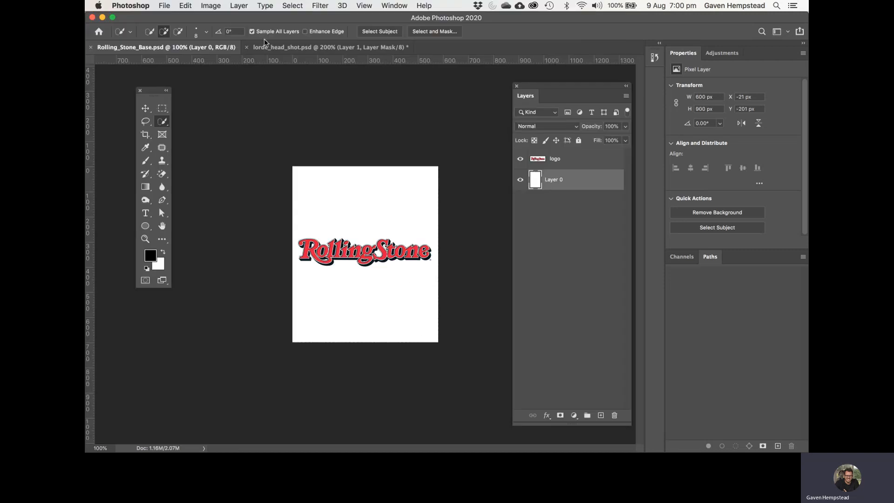
{"action": "left_click", "coordinate": [296, 47]}
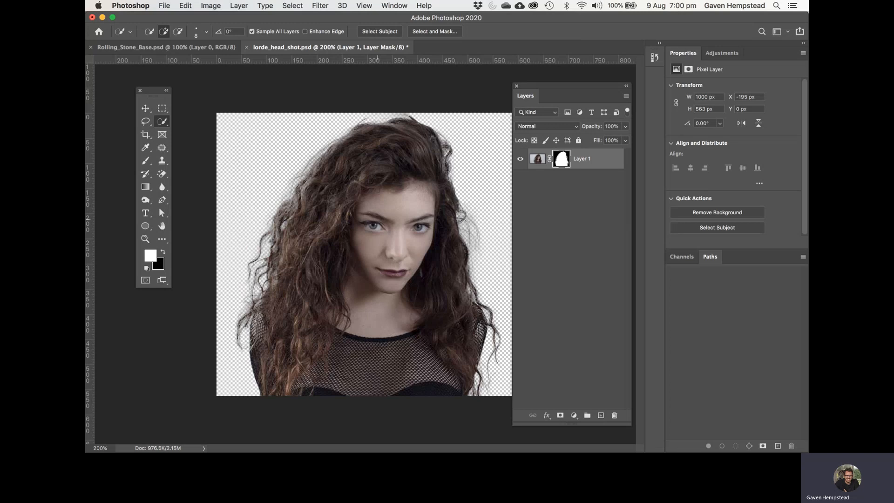
{"action": "left_click", "coordinate": [626, 97]}
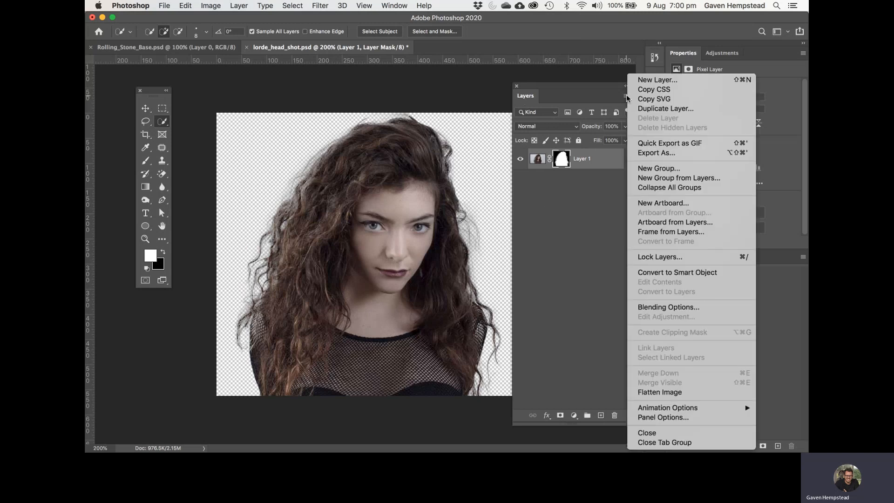
{"action": "left_click", "coordinate": [677, 108]}
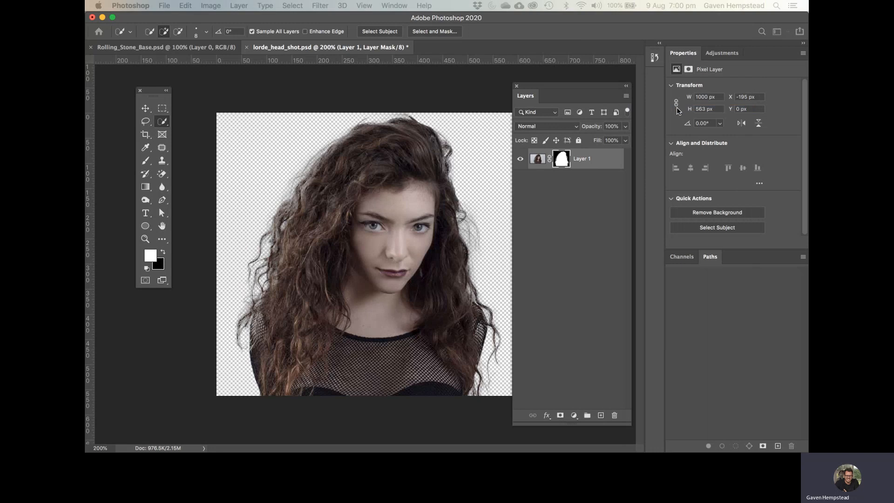
{"action": "left_click_drag", "start_coordinate": [708, 227], "coordinate": [470, 176]}
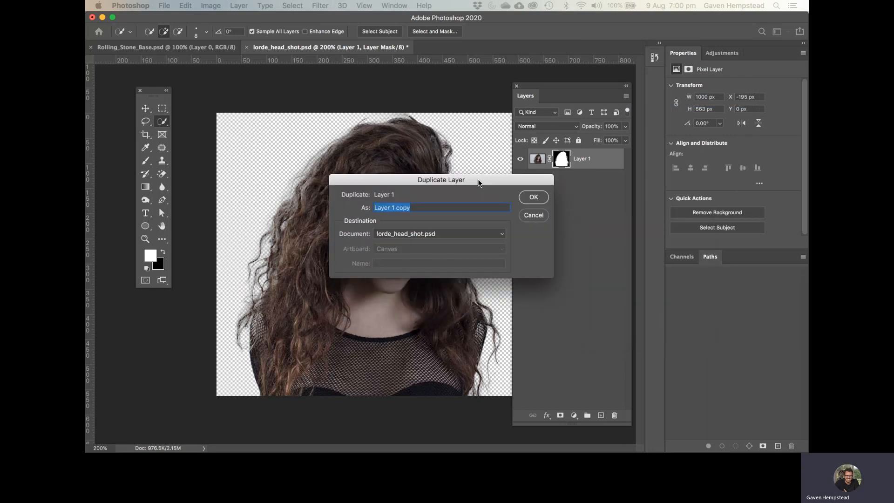
{"action": "left_click", "coordinate": [496, 235]}
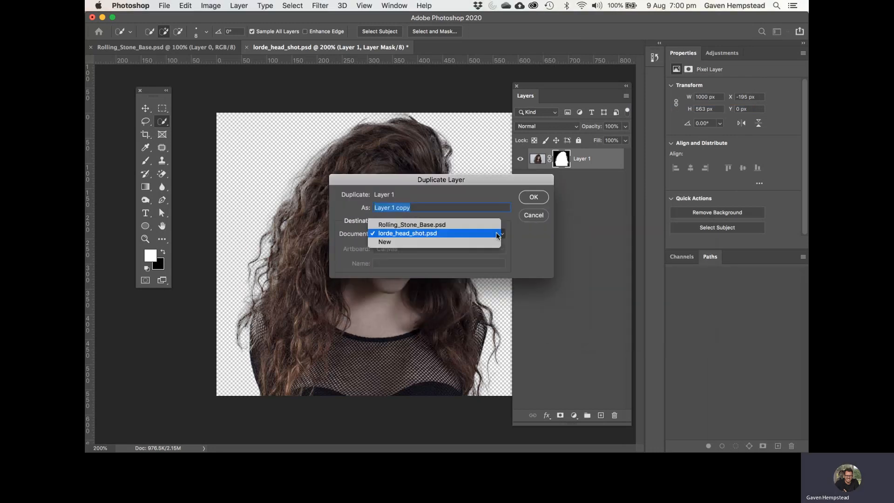
{"action": "left_click", "coordinate": [422, 225]}
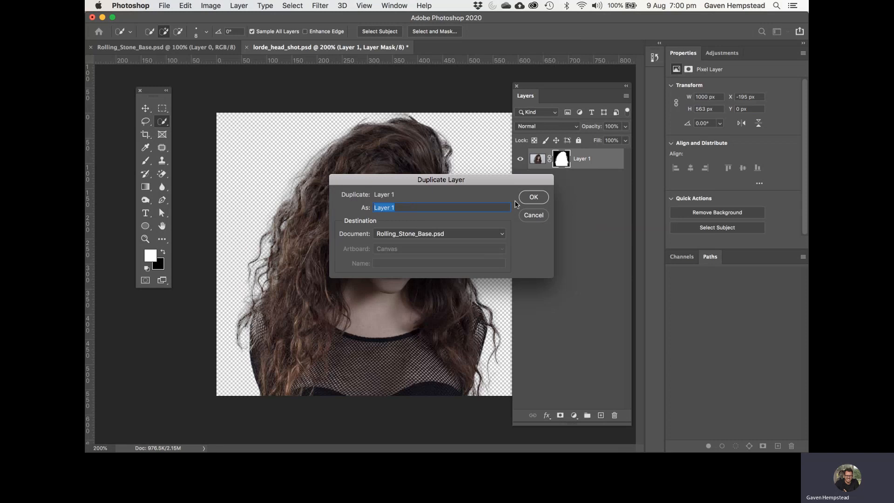
{"action": "left_click", "coordinate": [533, 197]}
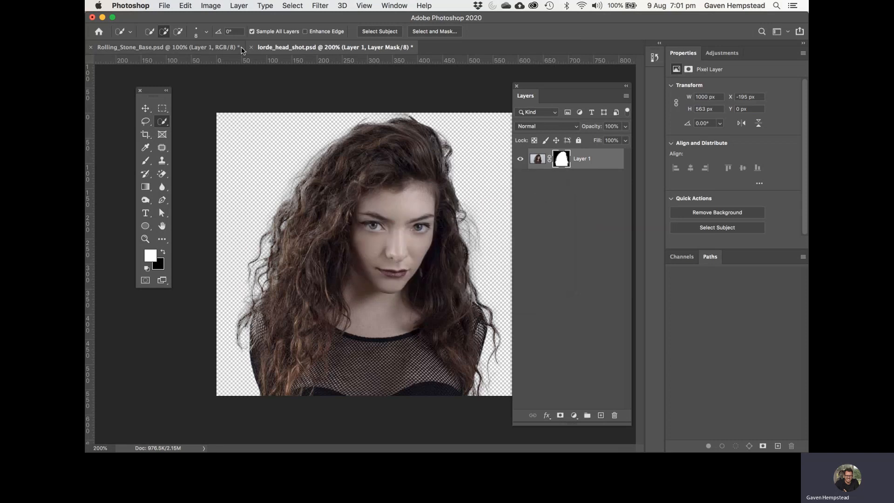
In Rolling_Stone_Base.psd, move the logo up to about Y 43 px and the portrait down to about Y 137 px, so it reaches the page's bottom edge
{"action": "left_click", "coordinate": [174, 45]}
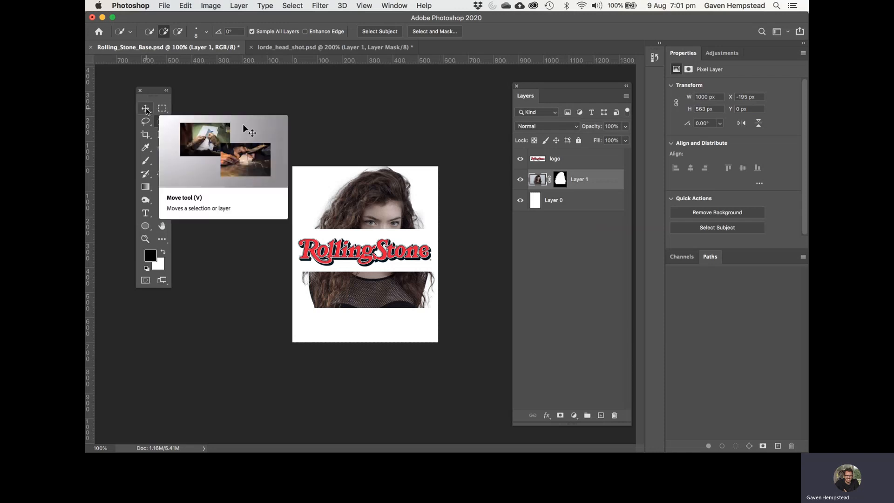
{"action": "left_click", "coordinate": [568, 161]}
{"action": "key", "text": "v"}
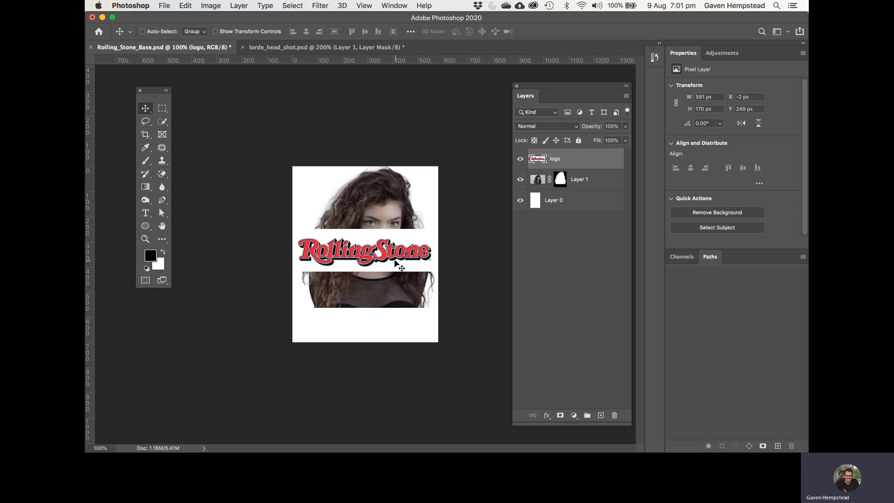
{"action": "left_click_drag", "start_coordinate": [396, 261], "coordinate": [396, 209]}
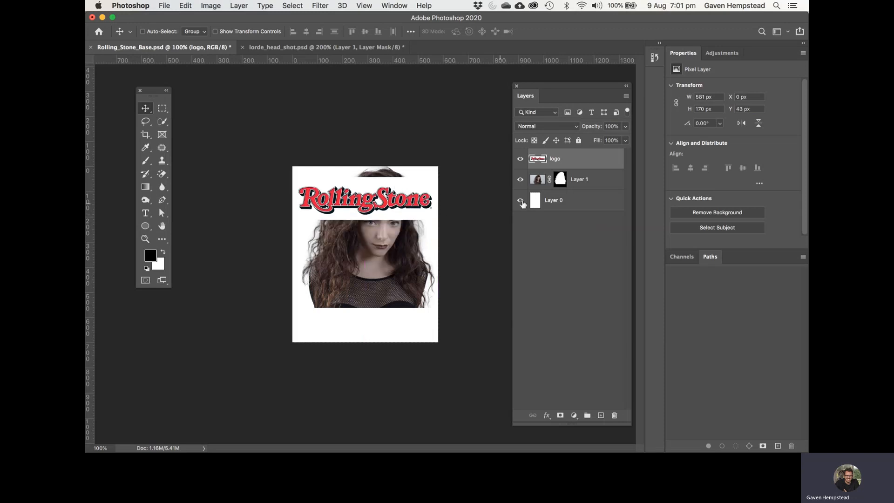
{"action": "left_click", "coordinate": [569, 184]}
{"action": "left_click_drag", "start_coordinate": [368, 267], "coordinate": [386, 292]}
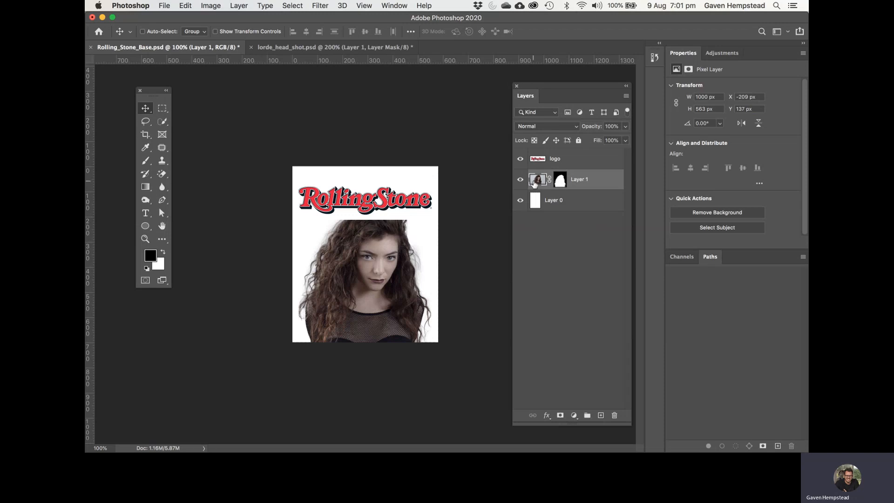
Erase the white background around the logo with the Magic Eraser and place the logo layer beneath Layer 1
{"action": "left_click_drag", "start_coordinate": [335, 182], "coordinate": [365, 198]}
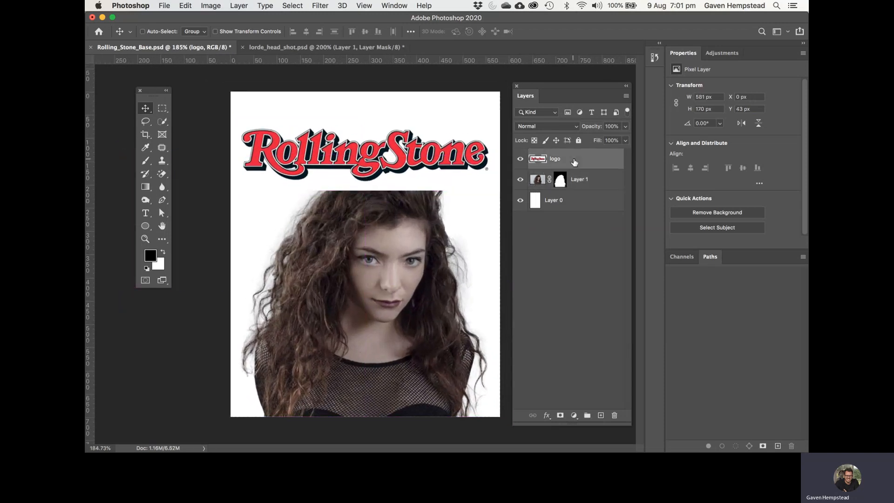
{"action": "left_click", "coordinate": [573, 161]}
{"action": "left_click", "coordinate": [160, 174]}
{"action": "left_click", "coordinate": [174, 173]}
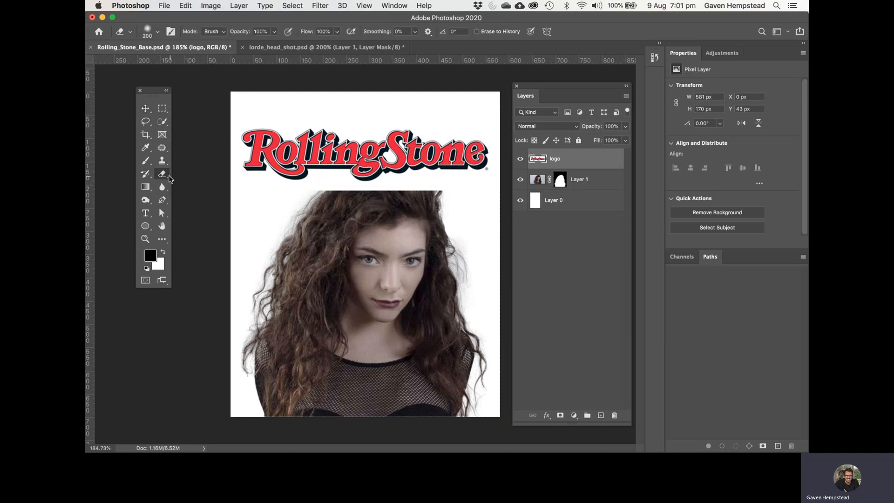
{"action": "left_click", "coordinate": [165, 177]}
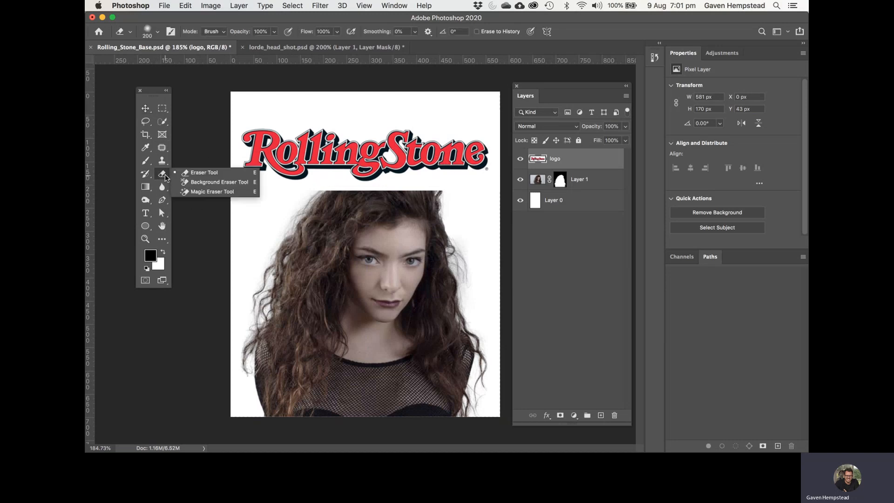
{"action": "left_click", "coordinate": [207, 192]}
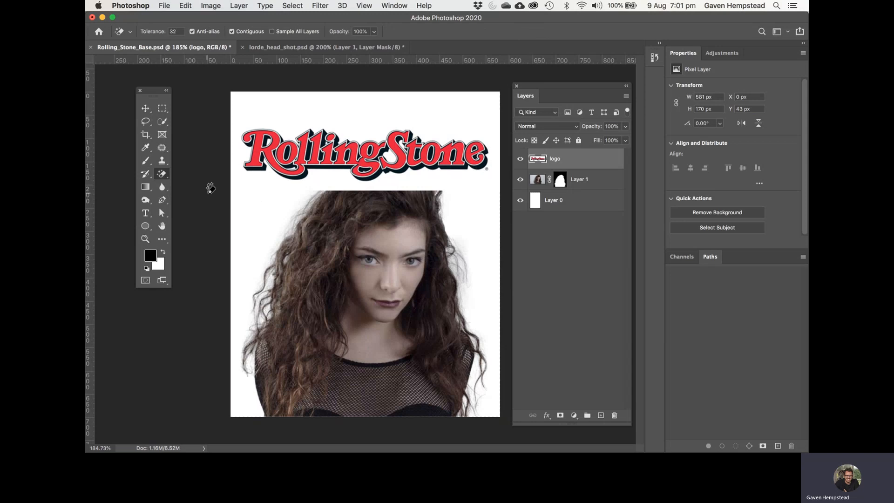
{"action": "left_click", "coordinate": [335, 178]}
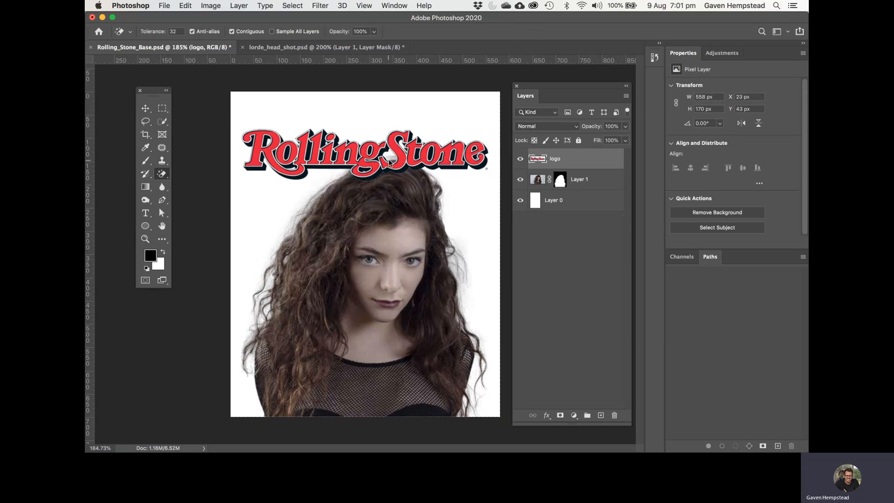
{"action": "left_click", "coordinate": [145, 109]}
{"action": "left_click_drag", "start_coordinate": [557, 163], "coordinate": [559, 190]}
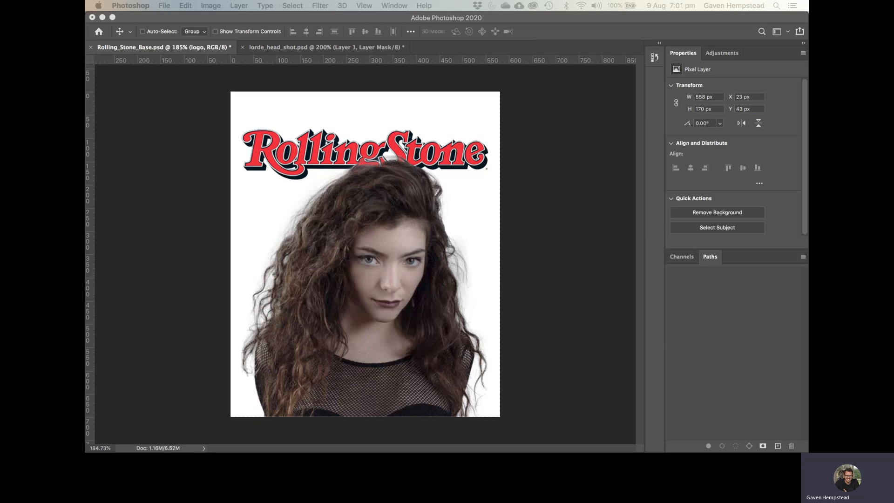
Switch to the Rolling Stone Text document in Google Docs and copy the headline "LORDE The Girl Who Broke The Rules"
{"action": "left_click_drag", "start_coordinate": [539, 90], "coordinate": [401, 90]}
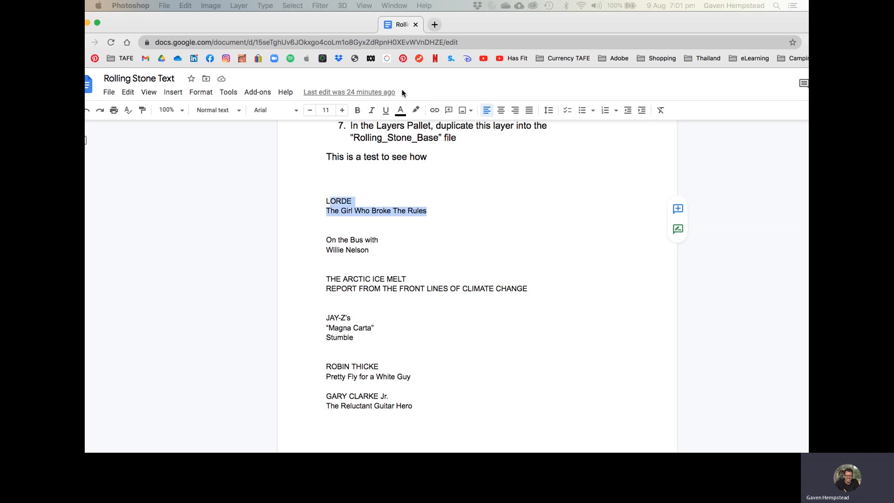
{"action": "left_click", "coordinate": [430, 257]}
{"action": "left_click_drag", "start_coordinate": [431, 239], "coordinate": [326, 227]}
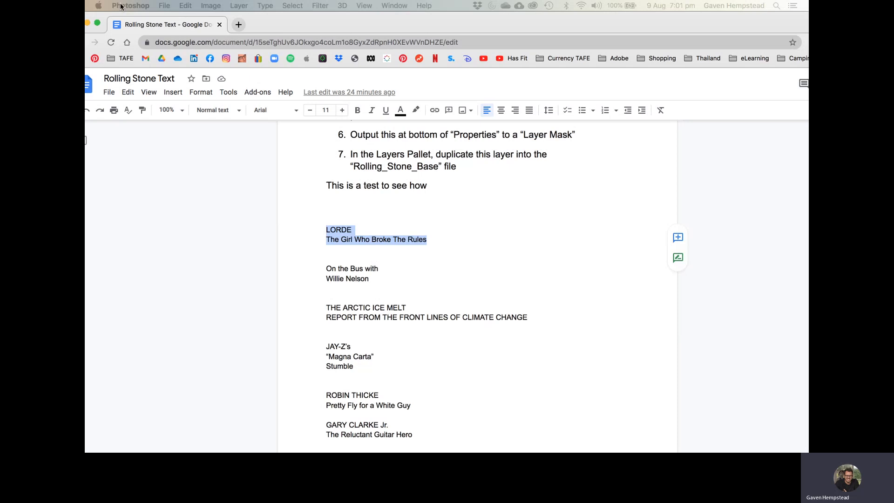
{"action": "left_click_drag", "start_coordinate": [355, 25], "coordinate": [808, 28]}
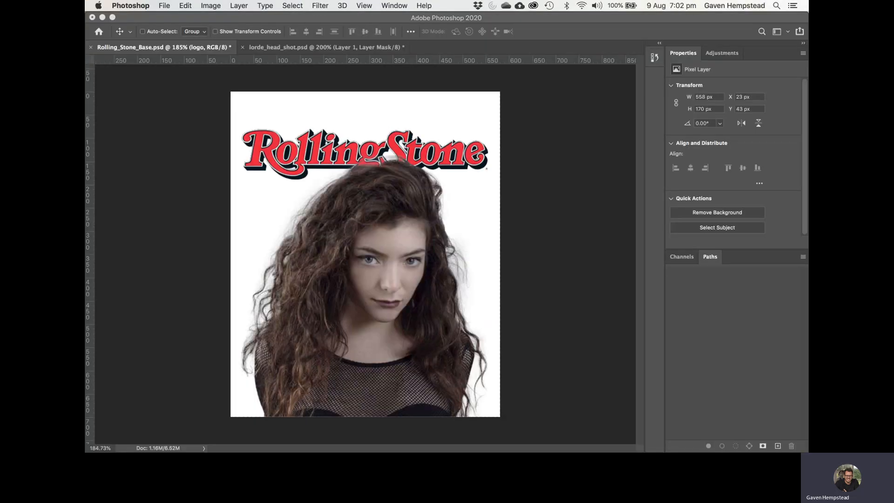
Back in Photoshop, draw a text box about 194 × 170 px below the logo's left end and insert the copied LORDE headline
{"action": "left_click", "coordinate": [365, 213]}
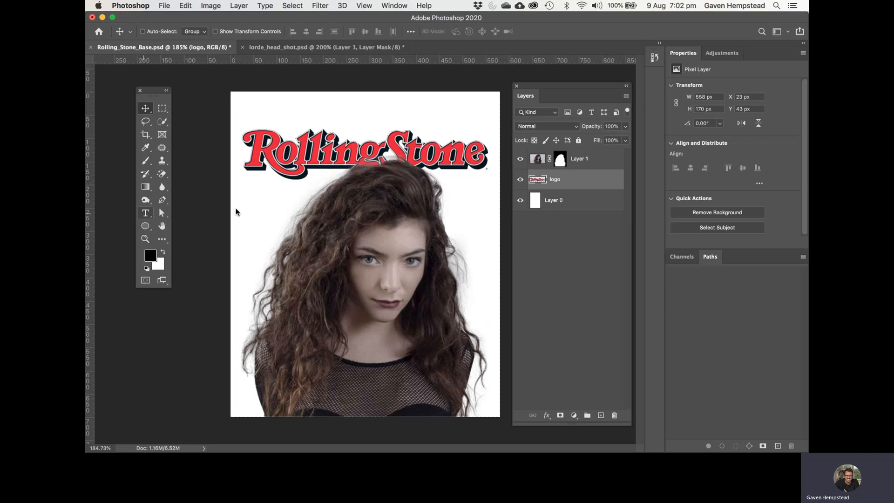
{"action": "left_click_drag", "start_coordinate": [241, 200], "coordinate": [331, 278]}
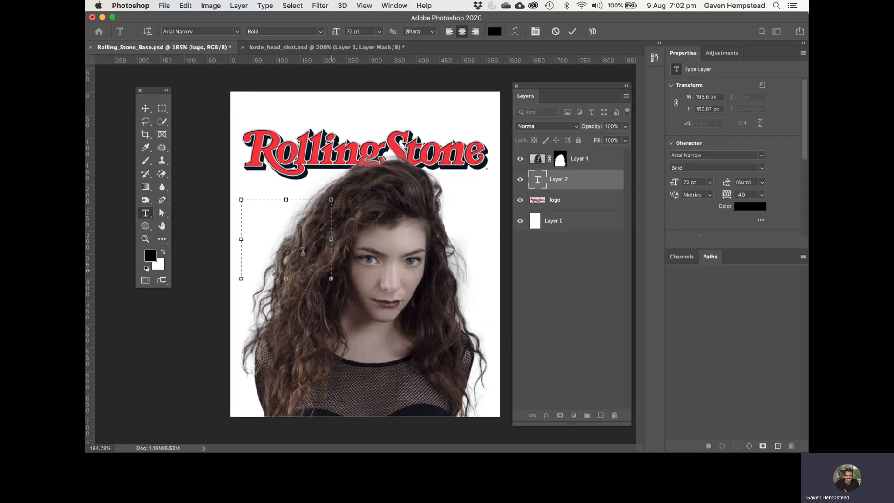
{"action": "type", "text": "LORDE"}
Format the whole headline at 48 pt with left alignment and enlarge its text box to about 359 × 186 px
{"action": "double_click", "coordinate": [296, 245]}
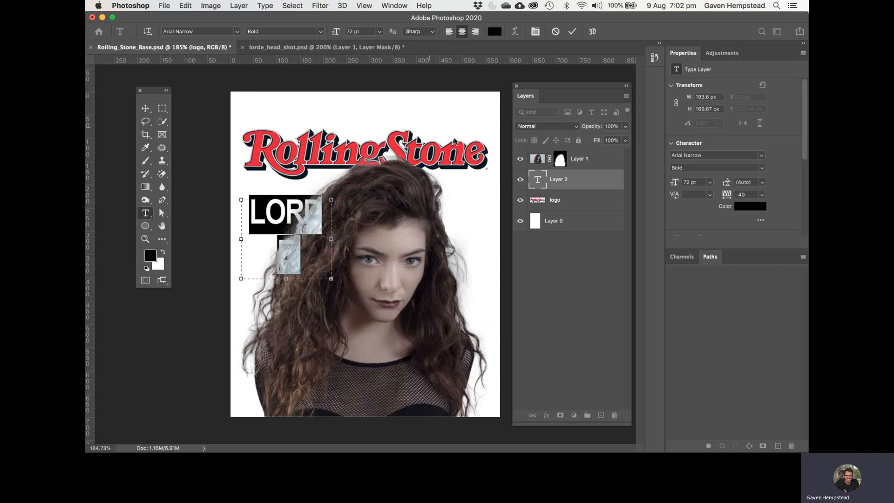
{"action": "left_click", "coordinate": [709, 182]}
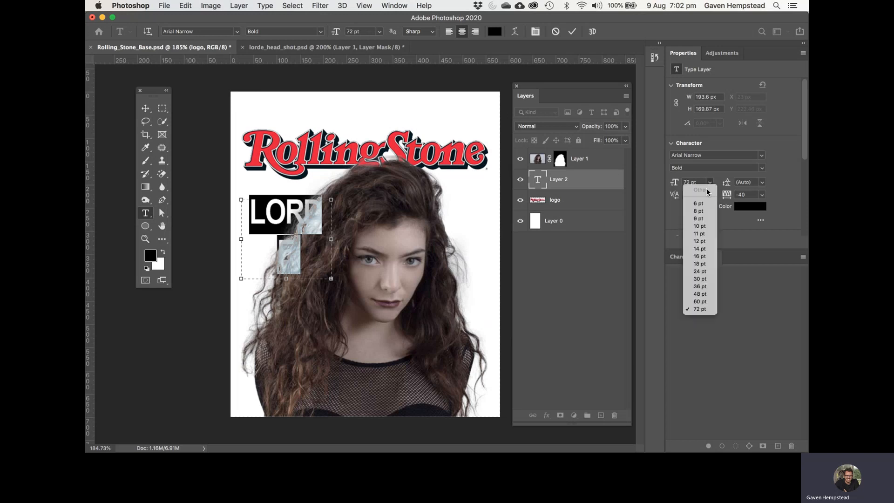
{"action": "left_click", "coordinate": [699, 293]}
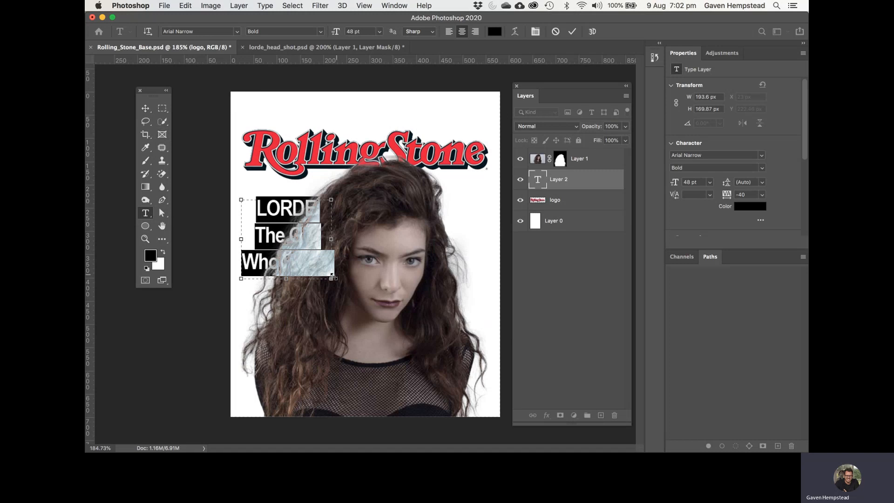
{"action": "left_click_drag", "start_coordinate": [330, 277], "coordinate": [408, 285]}
{"action": "left_click", "coordinate": [449, 31]}
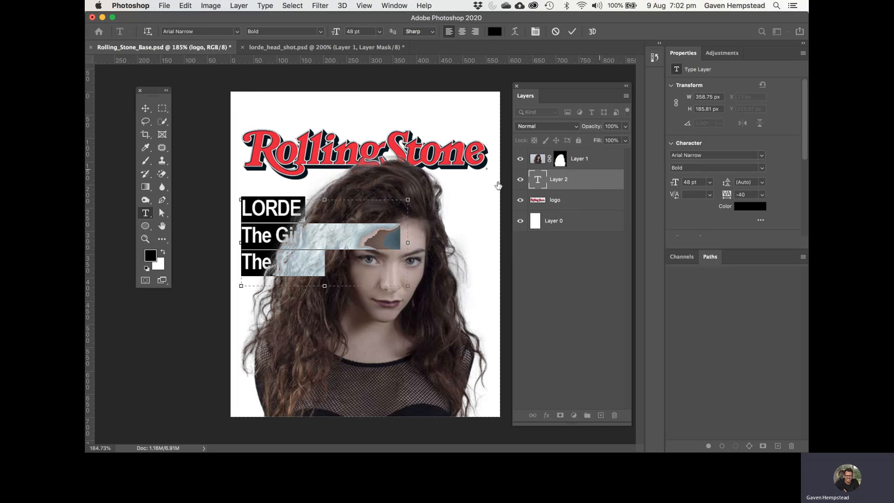
{"action": "left_click", "coordinate": [146, 109]}
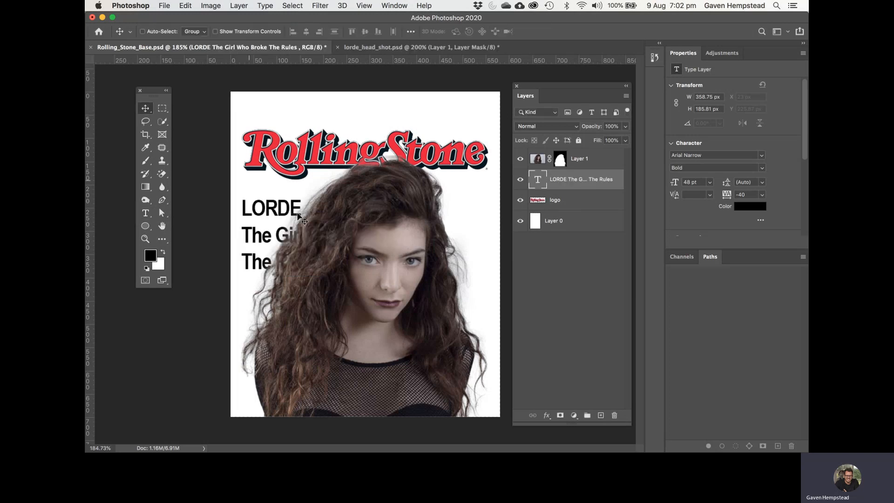
Place the headline layer above Layer 1 and move the text up to about Y 206 px
{"action": "left_click_drag", "start_coordinate": [562, 180], "coordinate": [586, 149]}
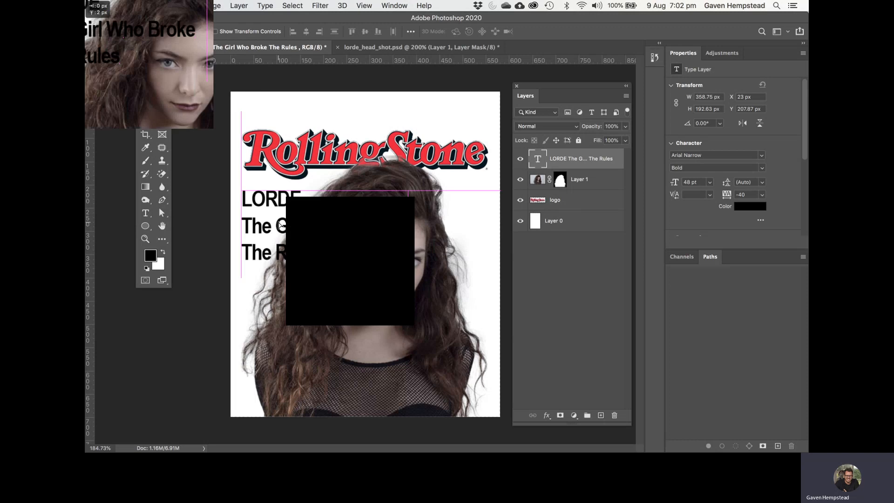
{"action": "key", "text": "Up"}
{"action": "key", "text": "Up"}
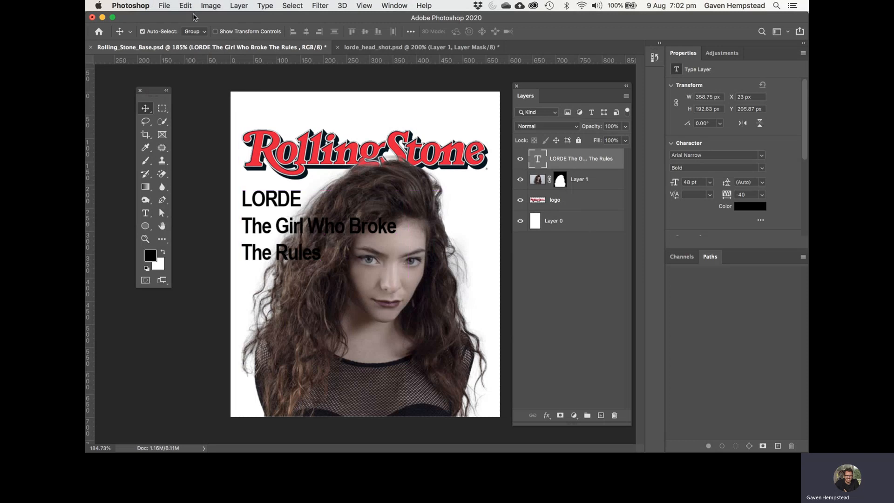
Scale the headline down to about 27.78 pt and move it over the portrait's chin, at about X 239 px, Y 434 px
{"action": "key", "text": "super+t"}
{"action": "left_click_drag", "start_coordinate": [406, 277], "coordinate": [343, 240]}
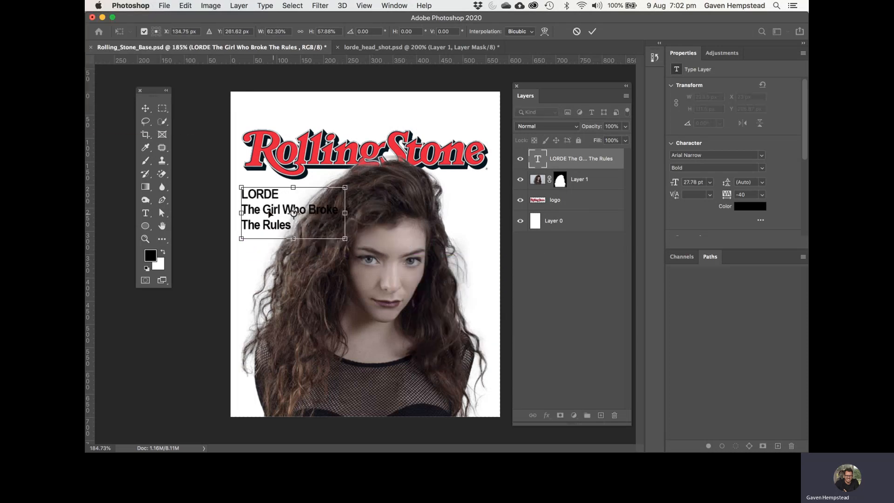
{"action": "key", "text": "Return"}
{"action": "left_click_drag", "start_coordinate": [263, 210], "coordinate": [364, 316]}
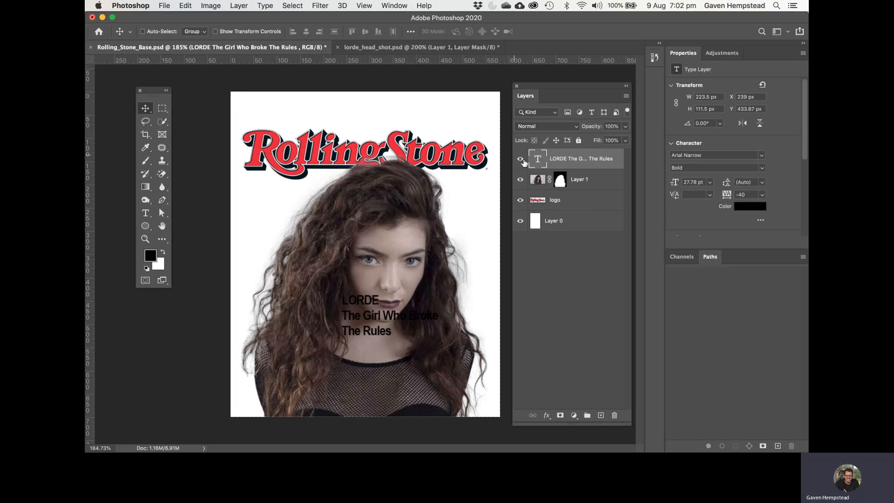
Try to change the headline's text color by choosing a different hue in the Color Picker
{"action": "double_click", "coordinate": [539, 157]}
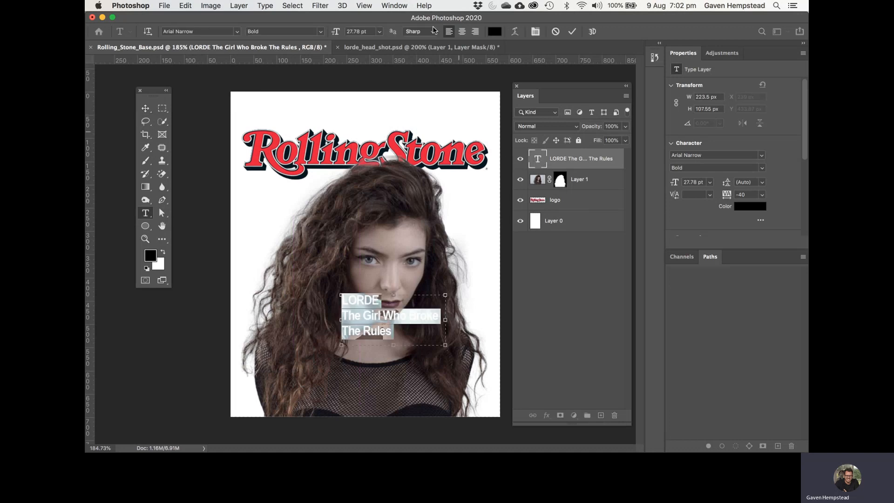
{"action": "left_click", "coordinate": [494, 31]}
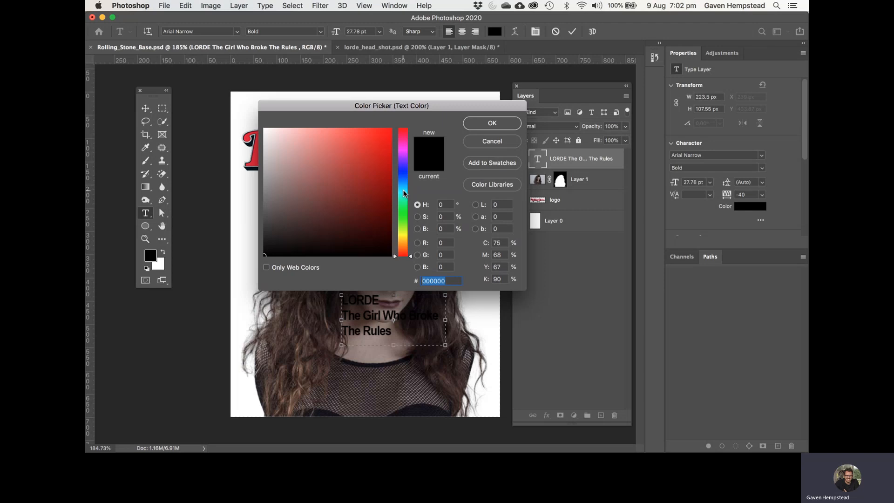
{"action": "left_click", "coordinate": [405, 193]}
{"action": "left_click", "coordinate": [492, 123]}
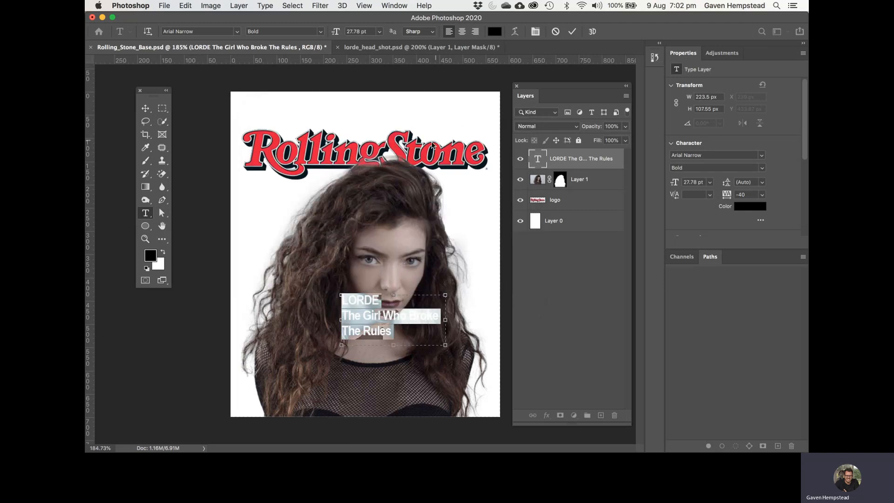
{"action": "left_click", "coordinate": [145, 108]}
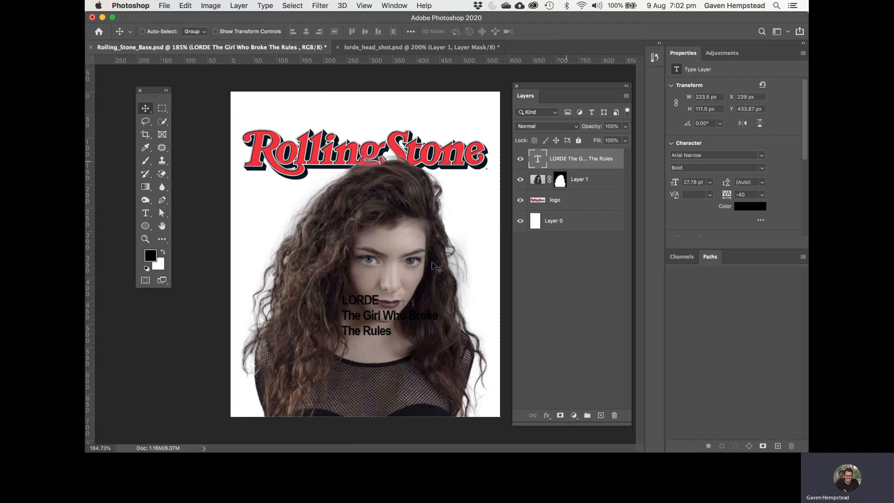
Move the headline to the cover's lower left, aligned with the logo's left edge at about X 23 px, Y 552 px
{"action": "left_click_drag", "start_coordinate": [375, 306], "coordinate": [270, 356]}
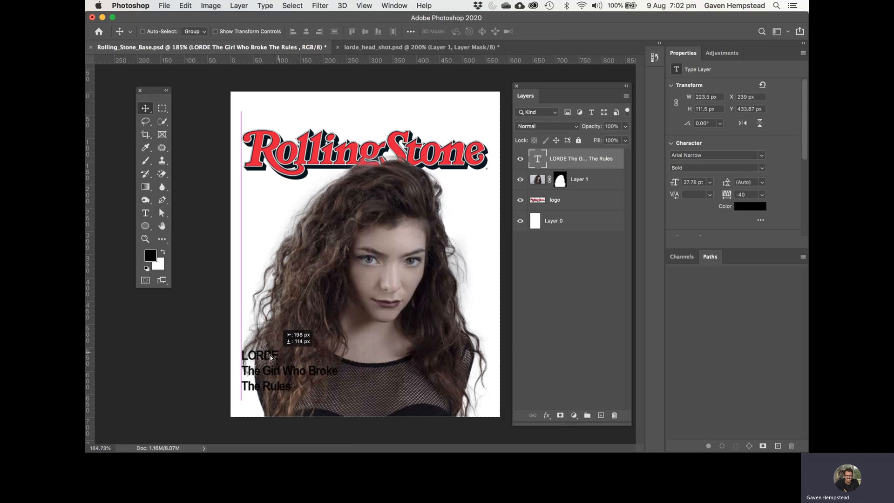
{"action": "left_click_drag", "start_coordinate": [319, 333], "coordinate": [319, 334]}
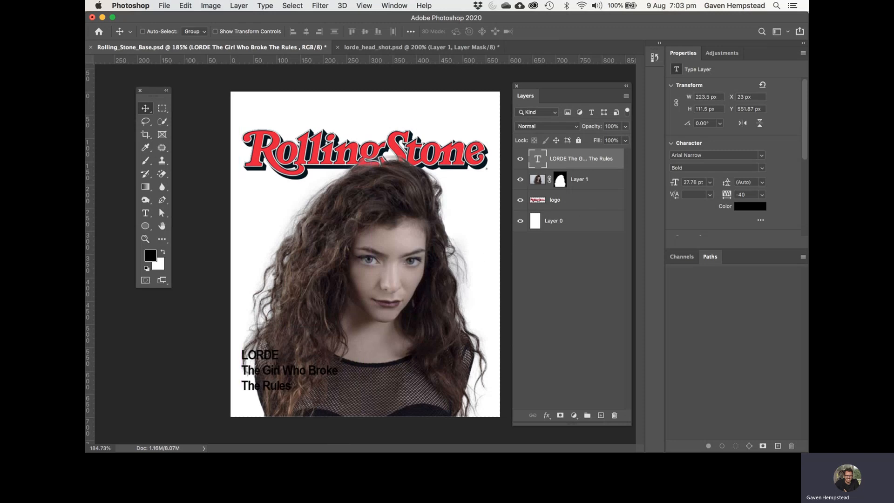
Switch from Photoshop to the Google Docs document that holds the cover text
{"action": "key", "text": "super+Tab"}
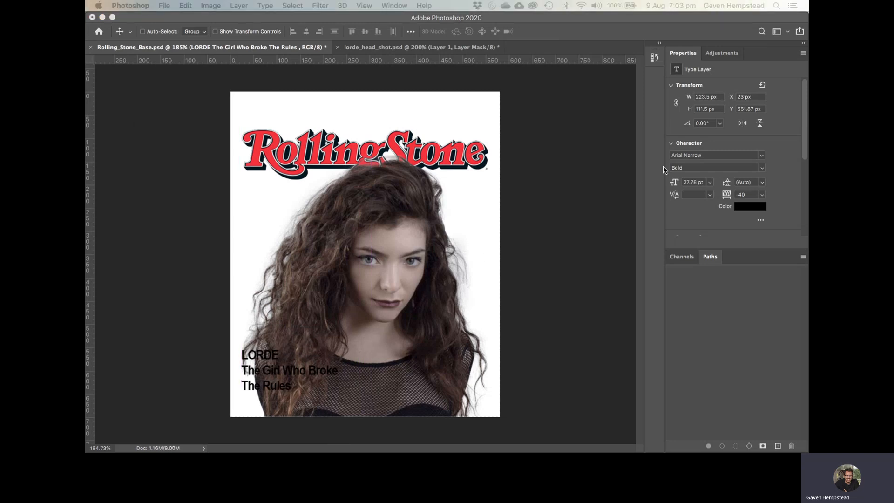